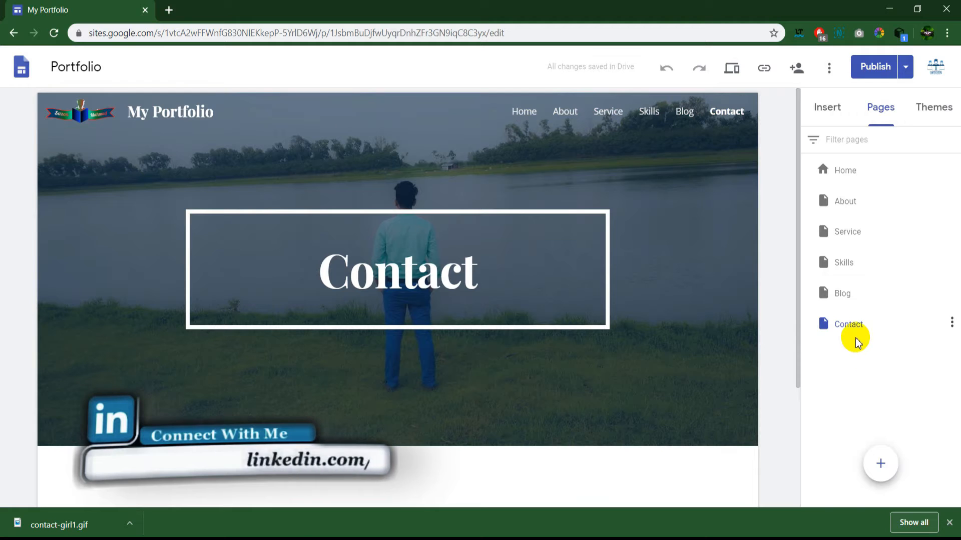
Step: Move the Contact page to the end of the site's page list, after Blog
drag(849, 325, 858, 344)
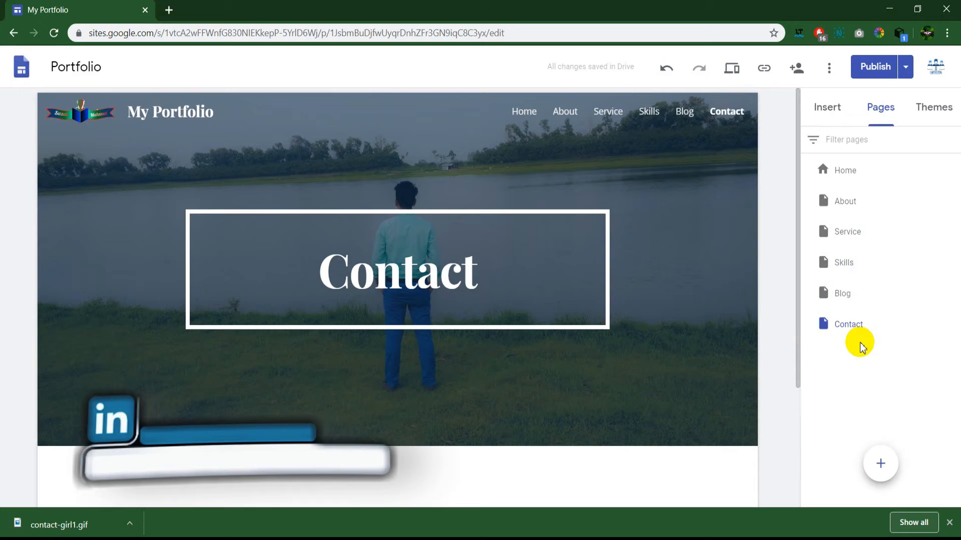
Step: Open the Forms picker from the Insert panel to list the recent Google Forms
scroll(486, 335, down, 3)
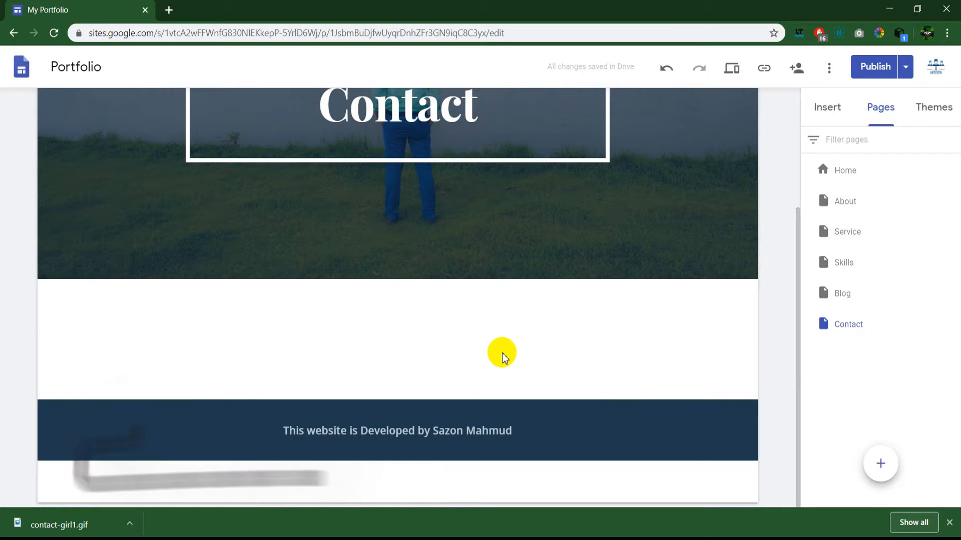
scroll(500, 354, up, 2)
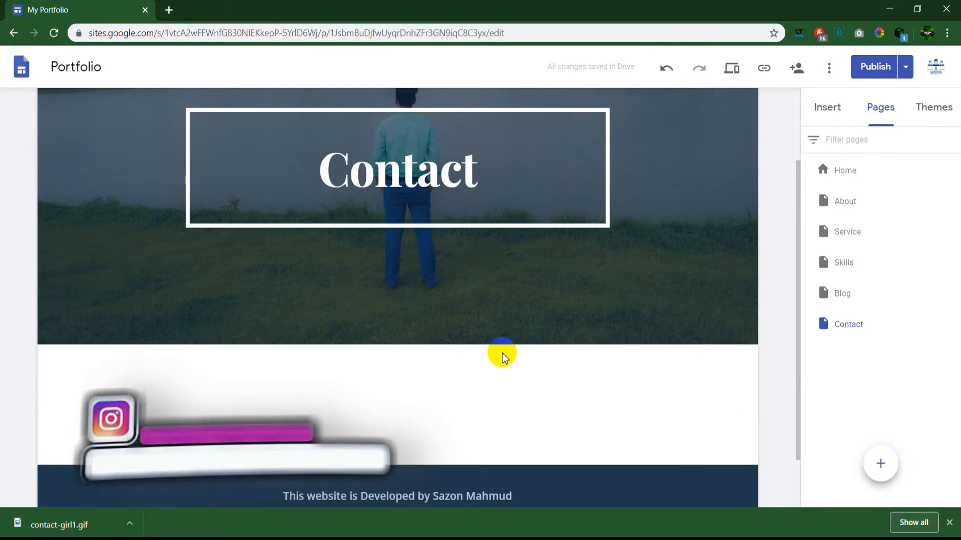
click(827, 106)
scroll(900, 322, down, 7)
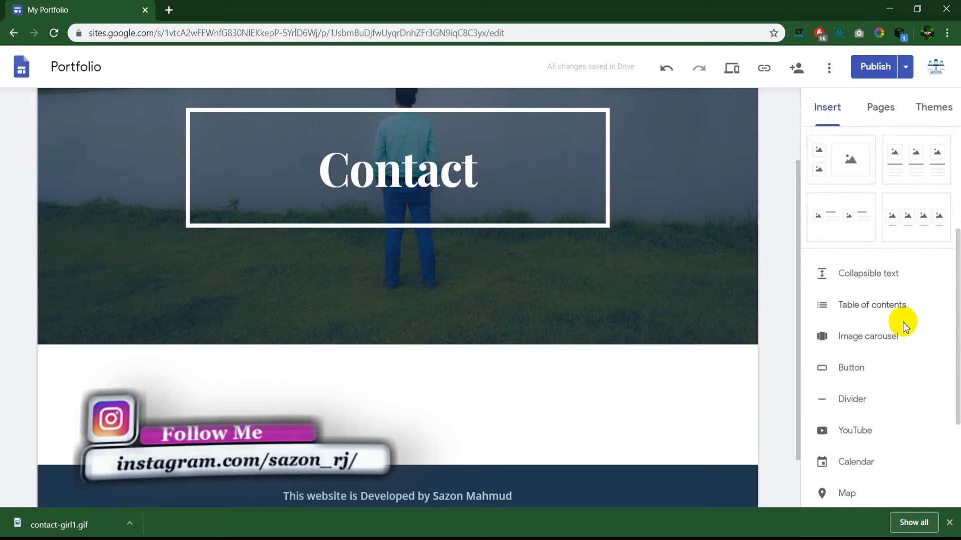
click(856, 466)
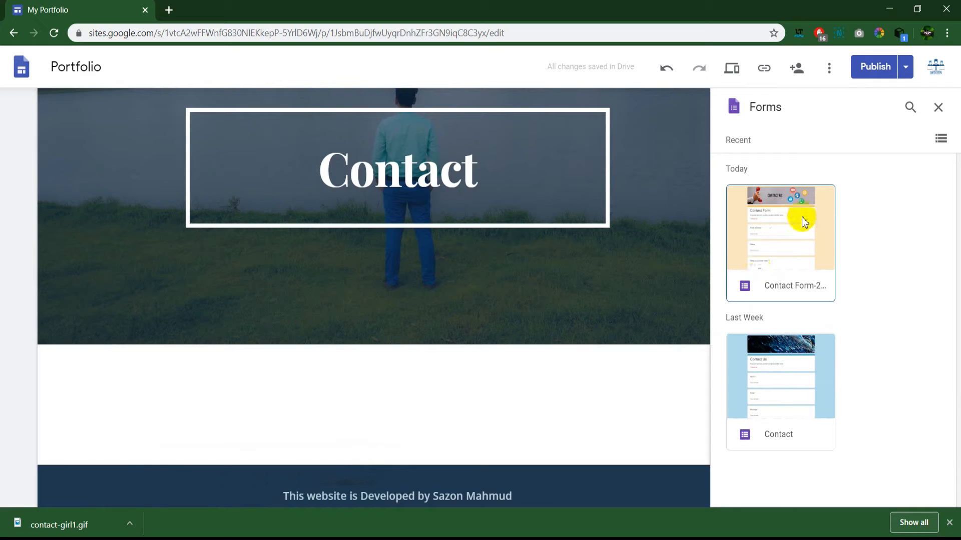
Step: Embed the recent Contact Form below the Contact page banner
click(787, 250)
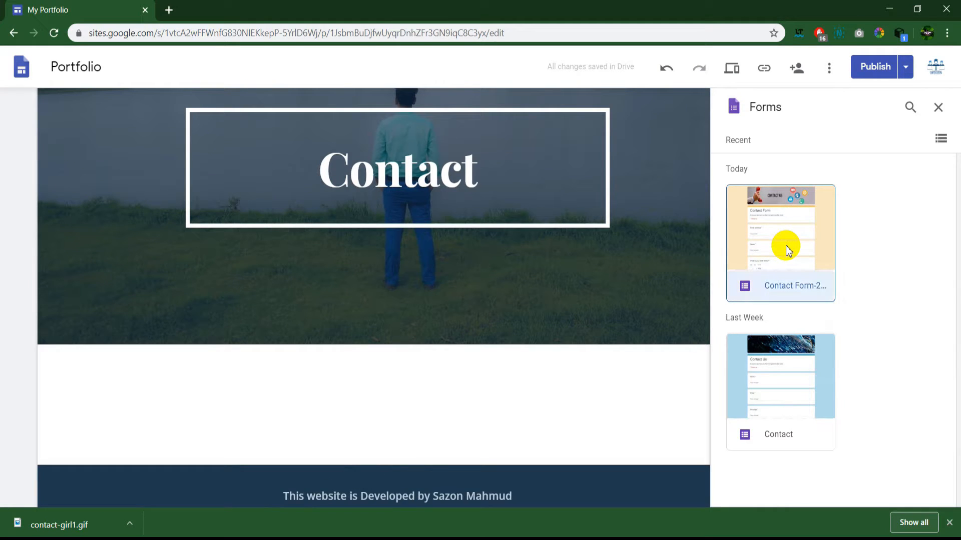
click(934, 489)
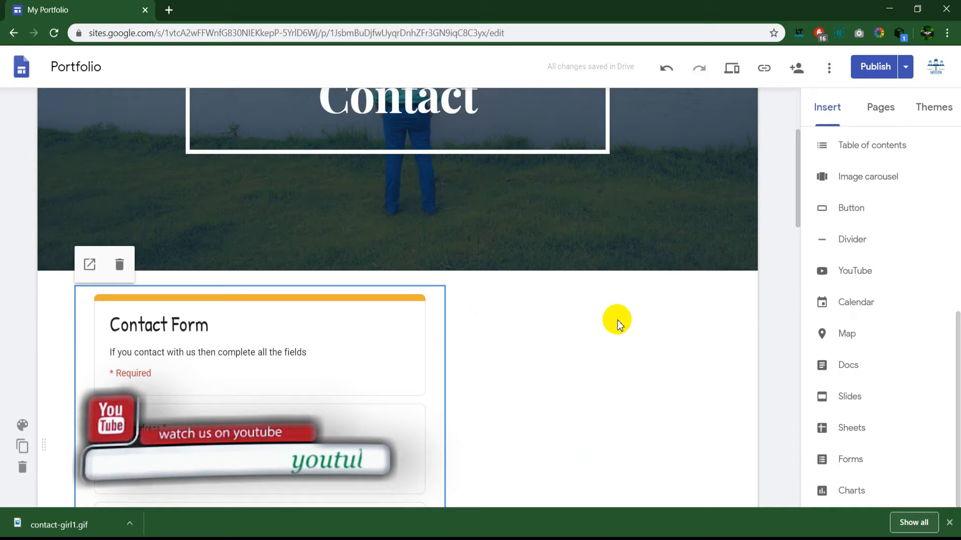
Step: Drag the embedded Contact Form toward the centre of its section
scroll(390, 325, down, 3)
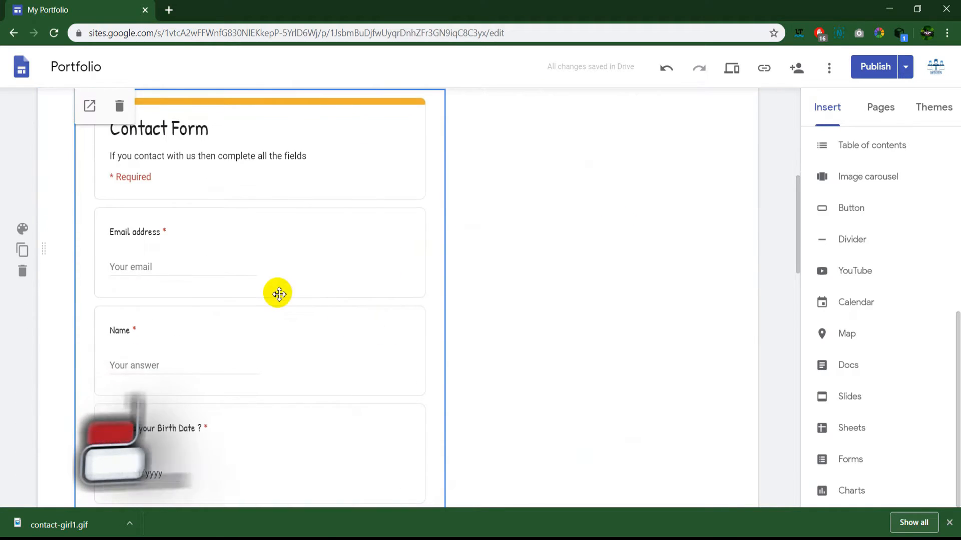
drag(274, 294, 366, 295)
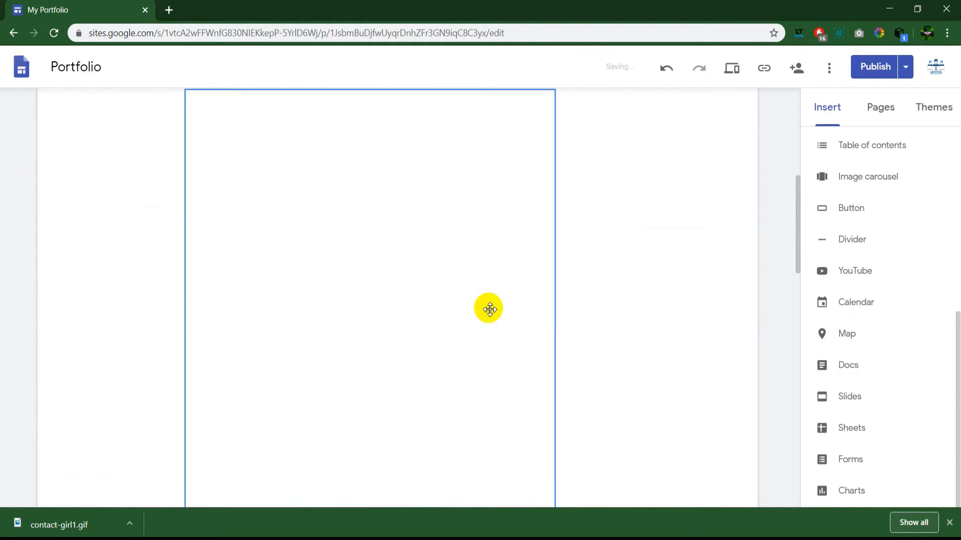
scroll(690, 305, up, 5)
scroll(671, 310, down, 5)
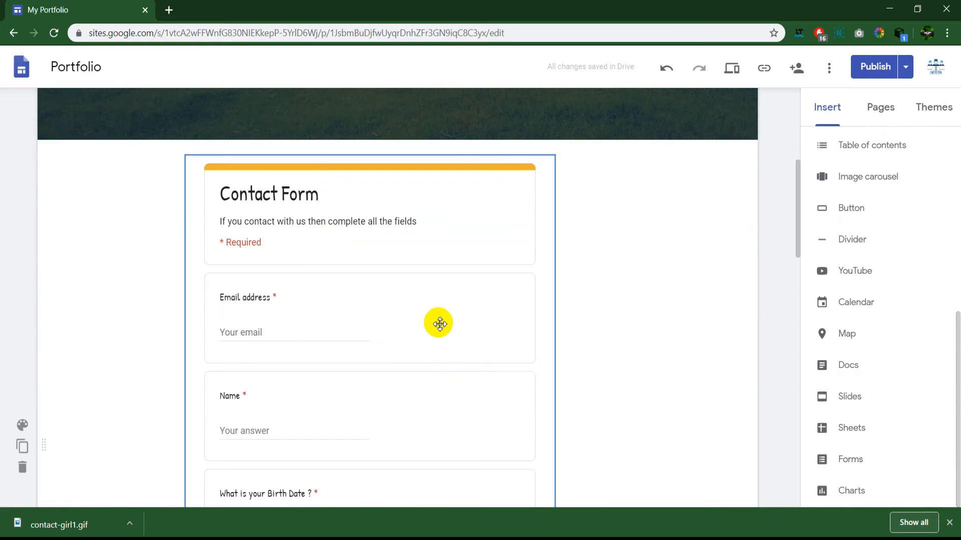
mouse_move(438, 322)
mouse_down()
mouse_move(457, 325)
mouse_move(427, 326)
mouse_up()
scroll(682, 329, up, 3)
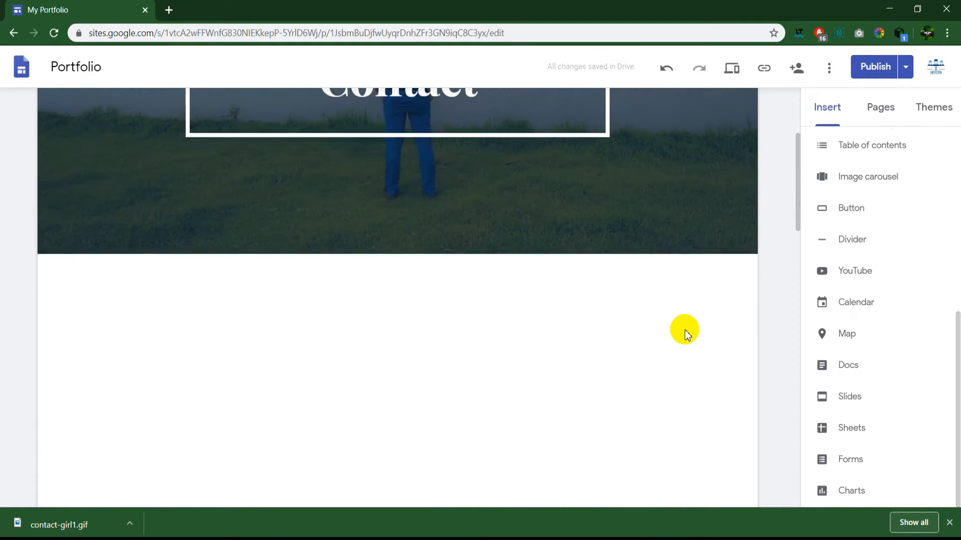
scroll(684, 329, down, 1)
scroll(685, 329, down, 2)
scroll(551, 345, up, 1)
scroll(551, 346, down, 2)
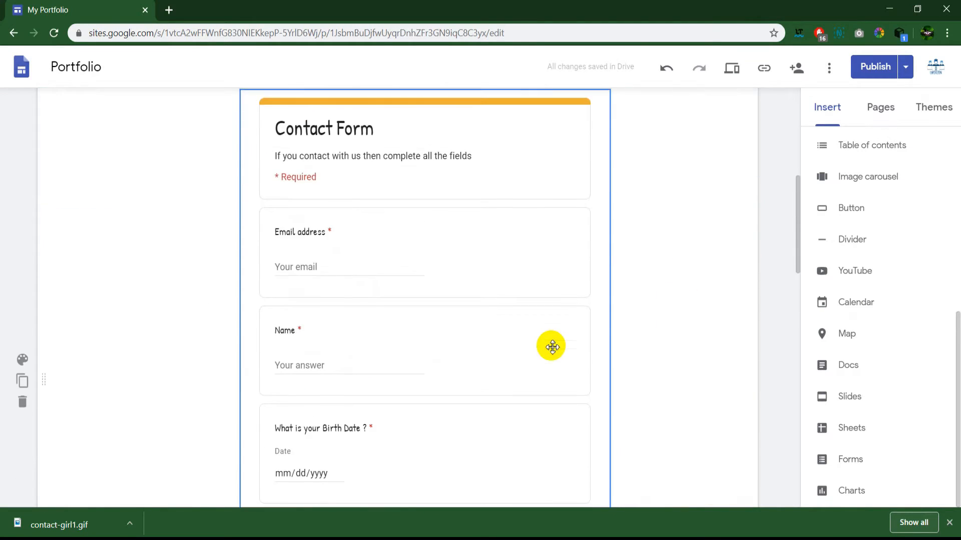
drag(483, 346, 430, 341)
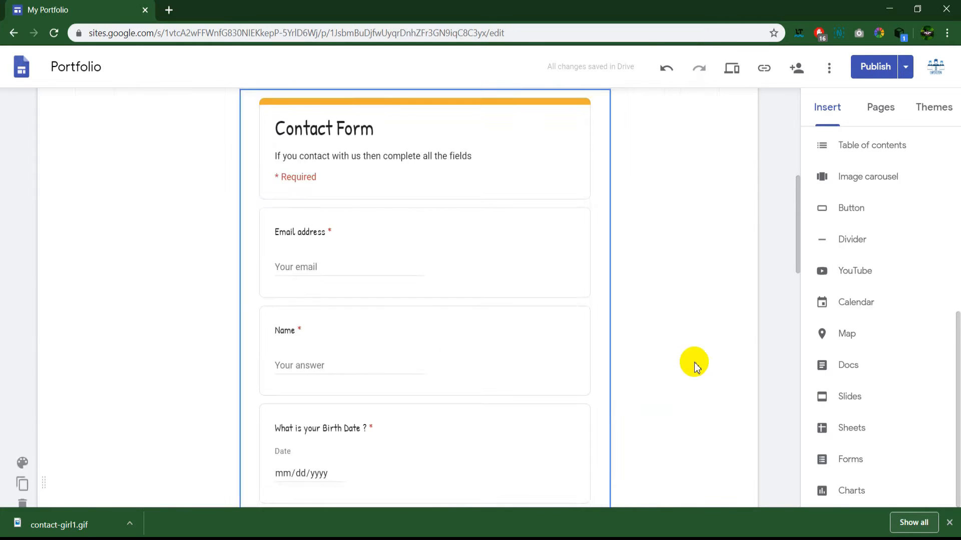
scroll(673, 368, up, 5)
scroll(673, 368, down, 4)
drag(531, 325, 448, 332)
scroll(650, 353, down, 1)
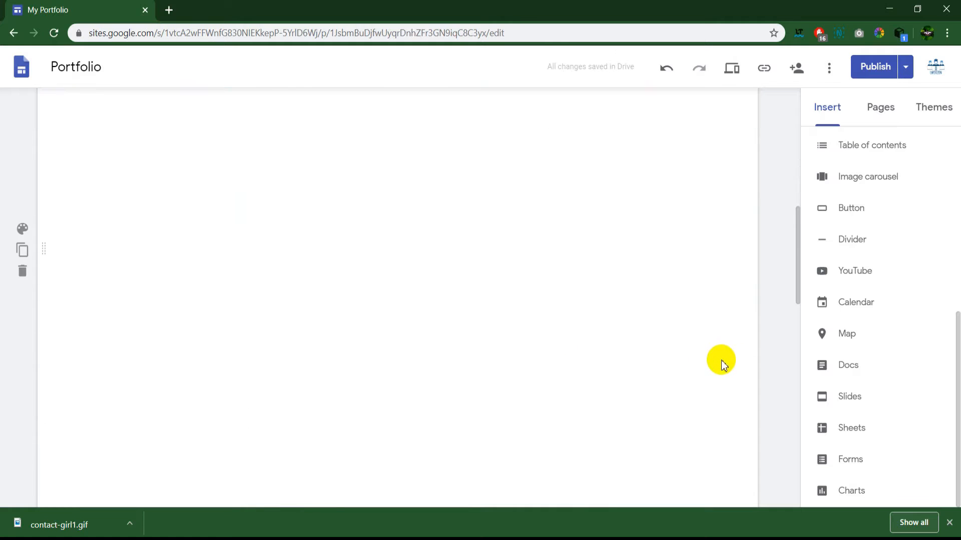
Step: Widen the form by dragging its right and left edges outward
click(563, 360)
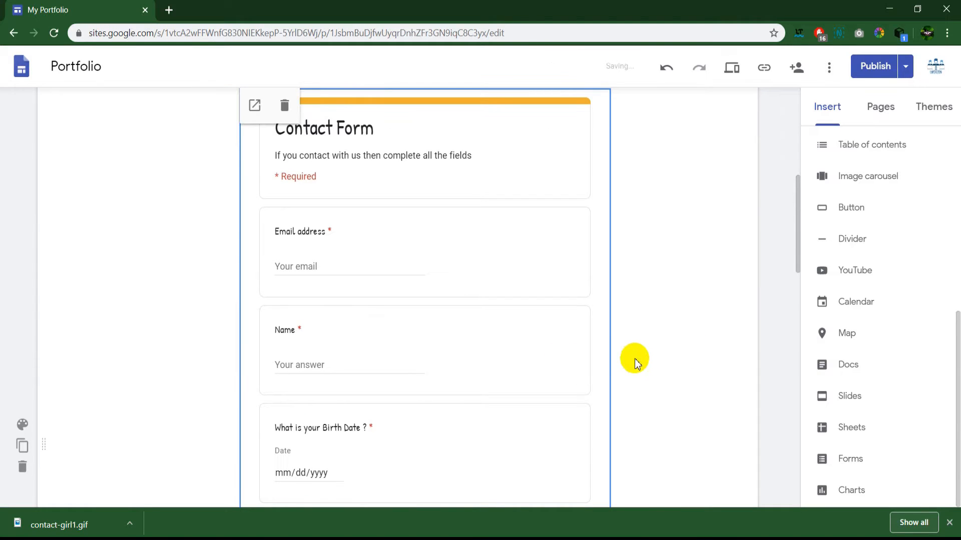
scroll(608, 381, down, 5)
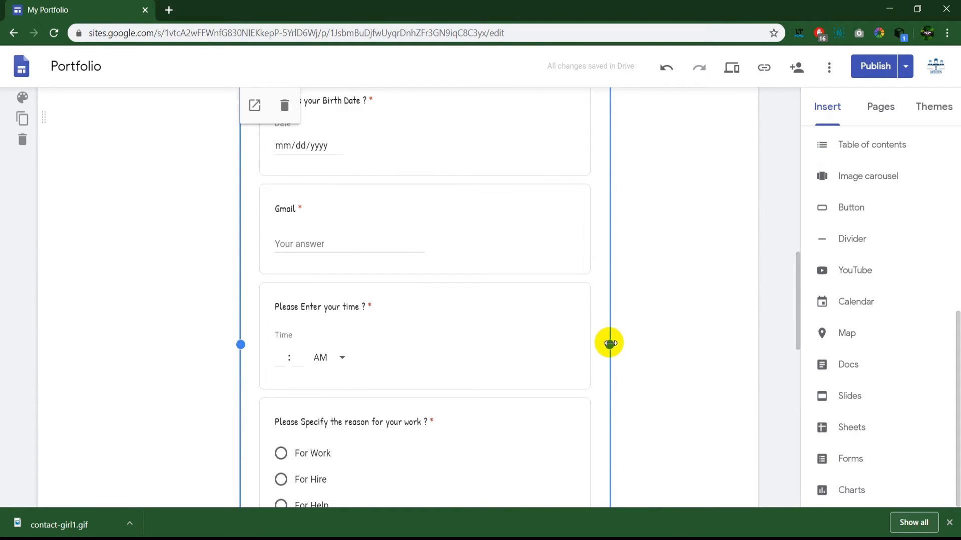
drag(610, 343, 664, 344)
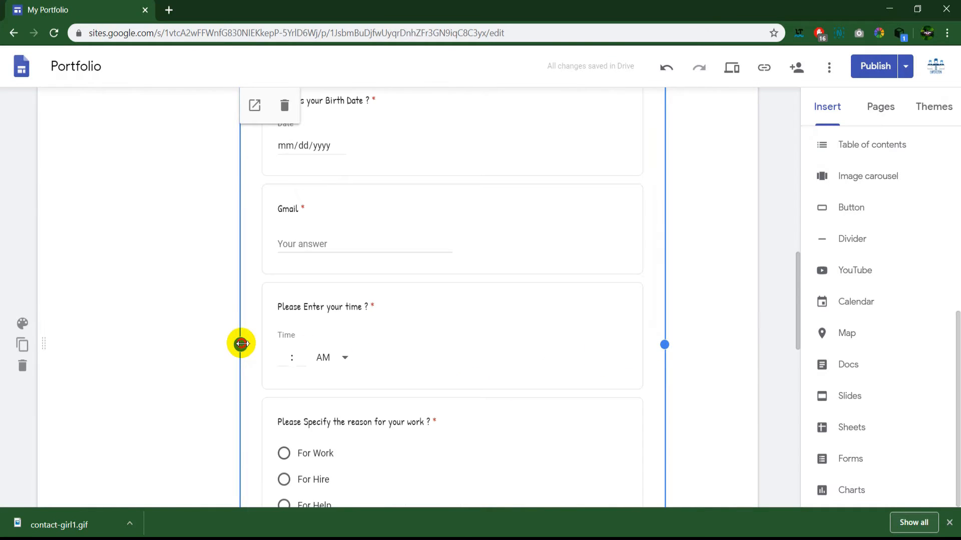
drag(241, 343, 172, 341)
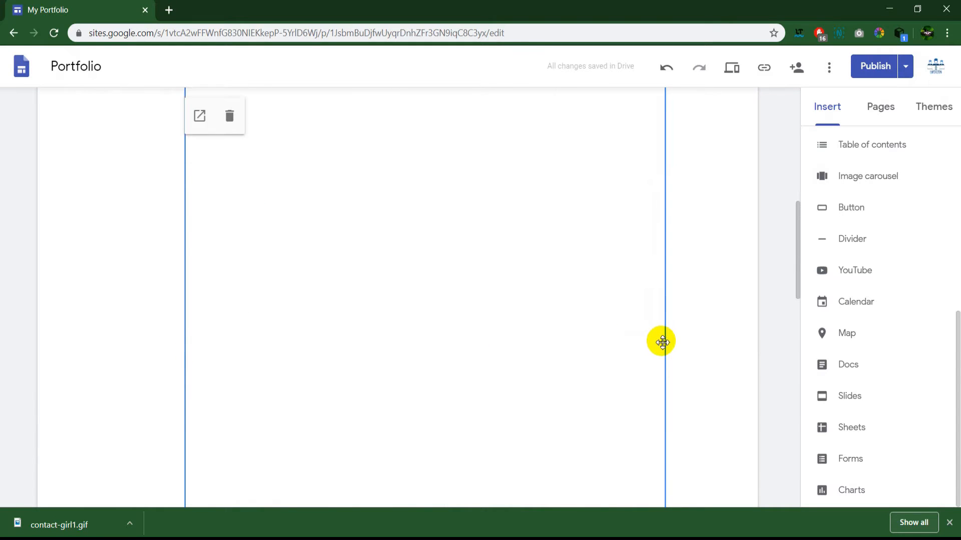
scroll(664, 345, down, 15)
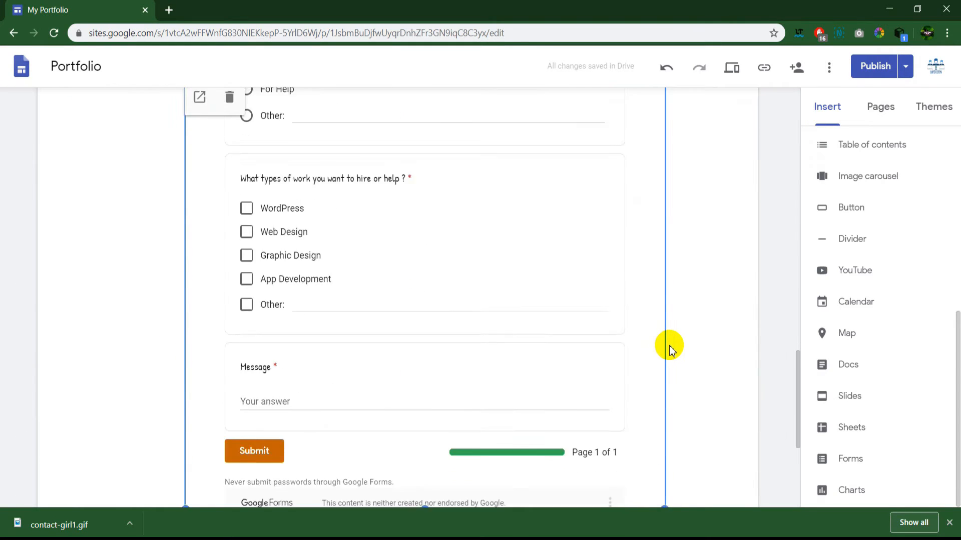
scroll(669, 346, up, 15)
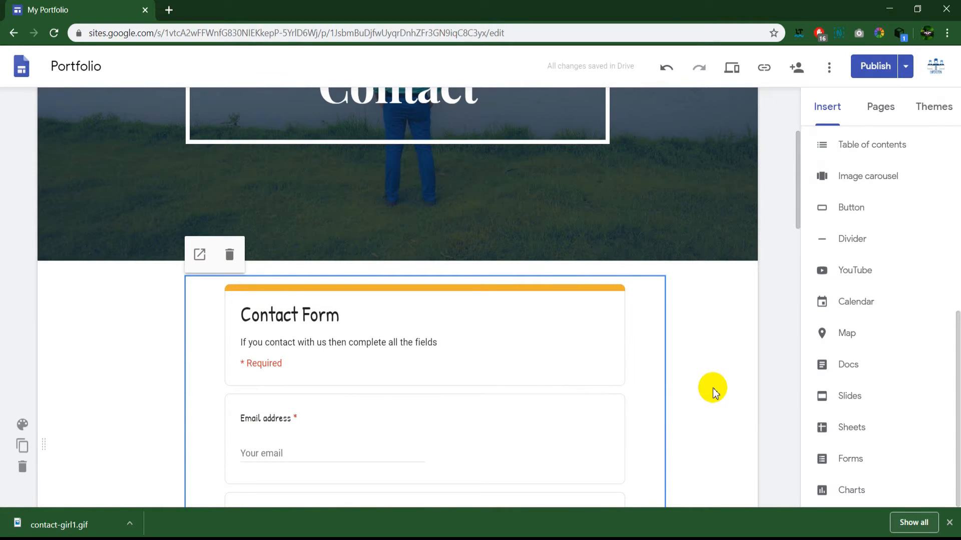
Step: Add a new image-and-text section layout below the form section
scroll(712, 388, down, 1)
click(721, 299)
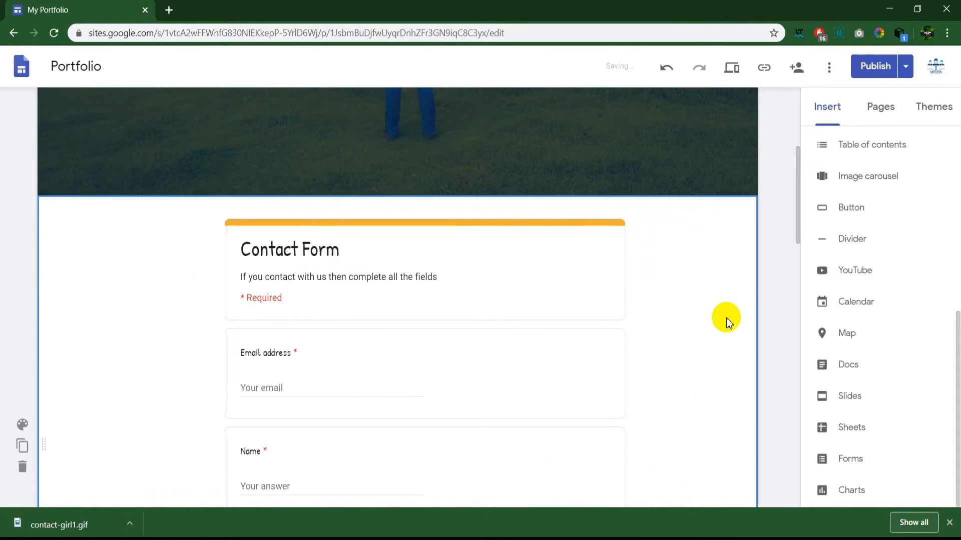
scroll(726, 320, up, 1)
click(827, 104)
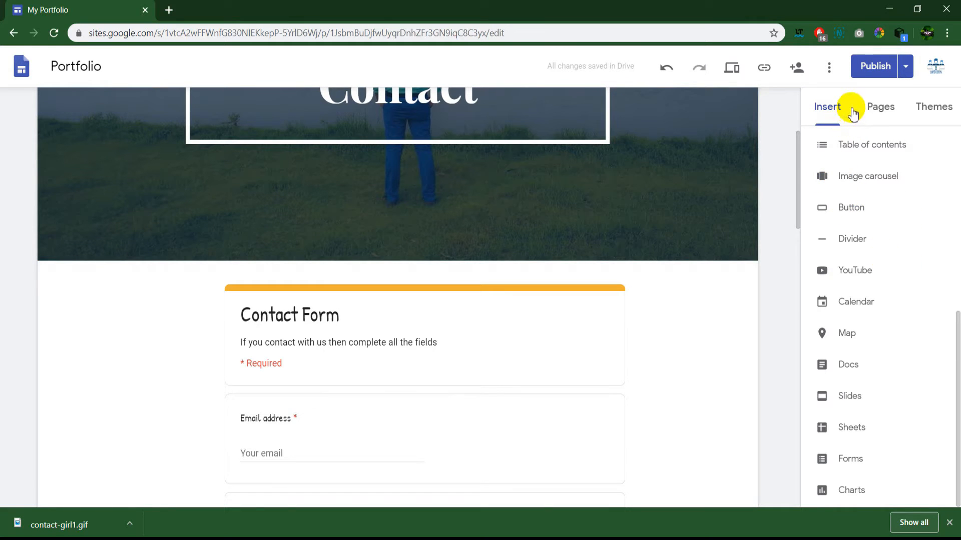
scroll(873, 378, up, 7)
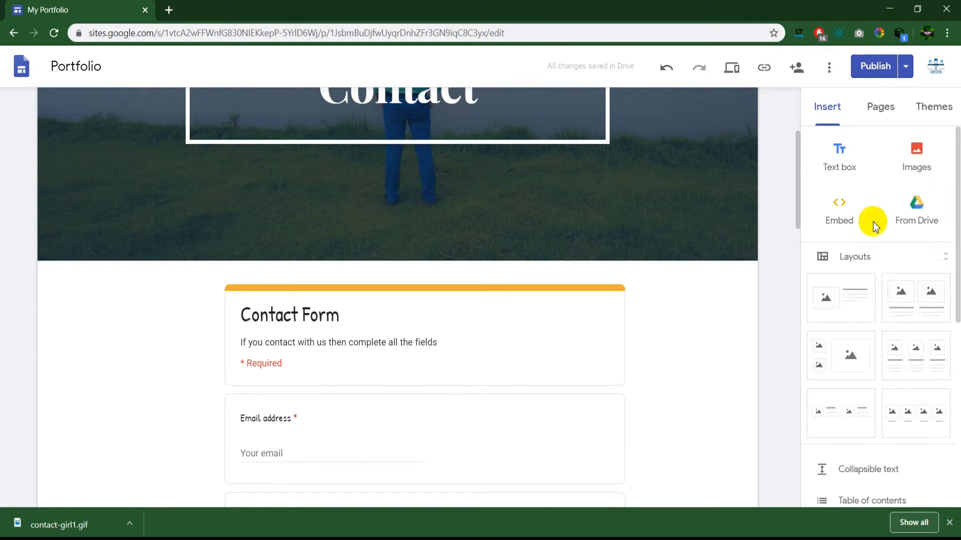
click(840, 309)
Step: Drag the new section above the form, directly under the Contact banner
scroll(505, 355, up, 5)
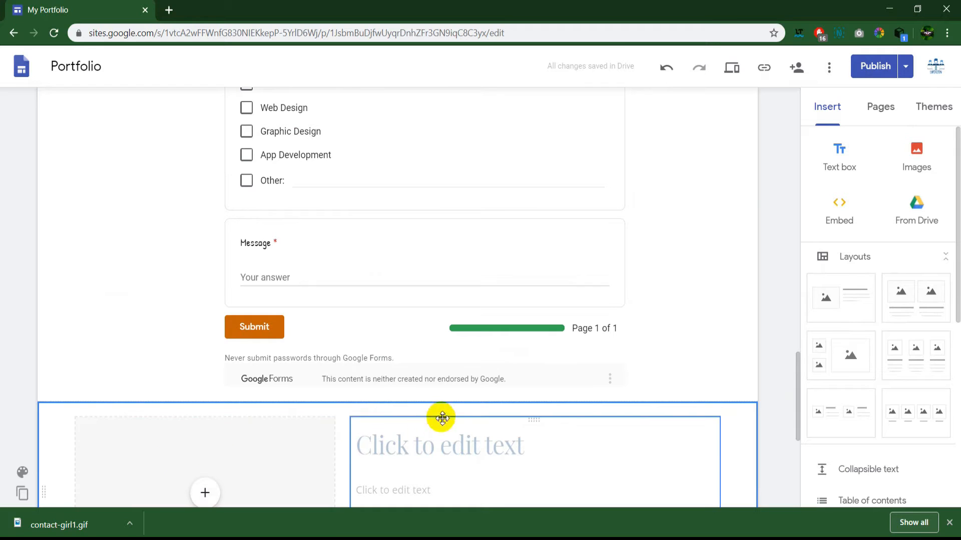
scroll(2, 443, down, 4)
mouse_move(39, 303)
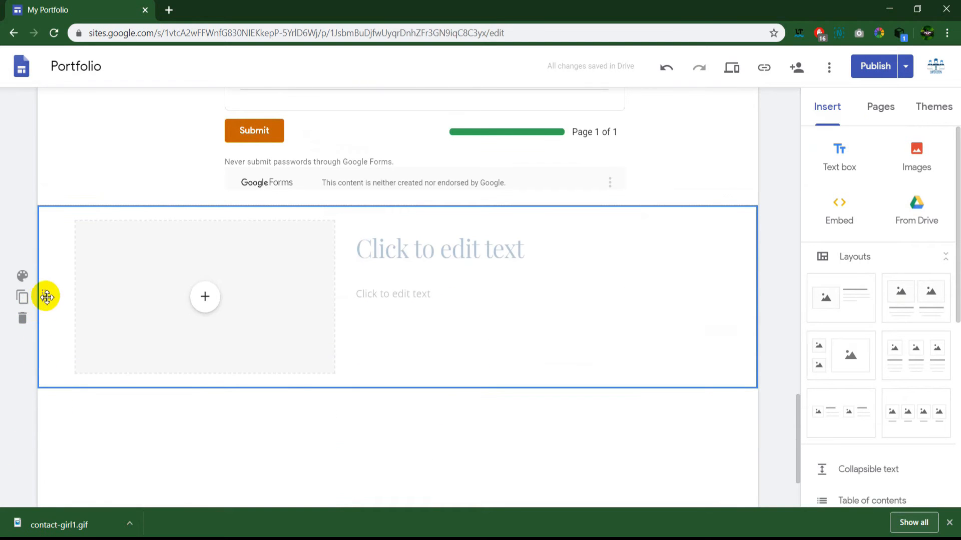
drag(45, 297, 75, 201)
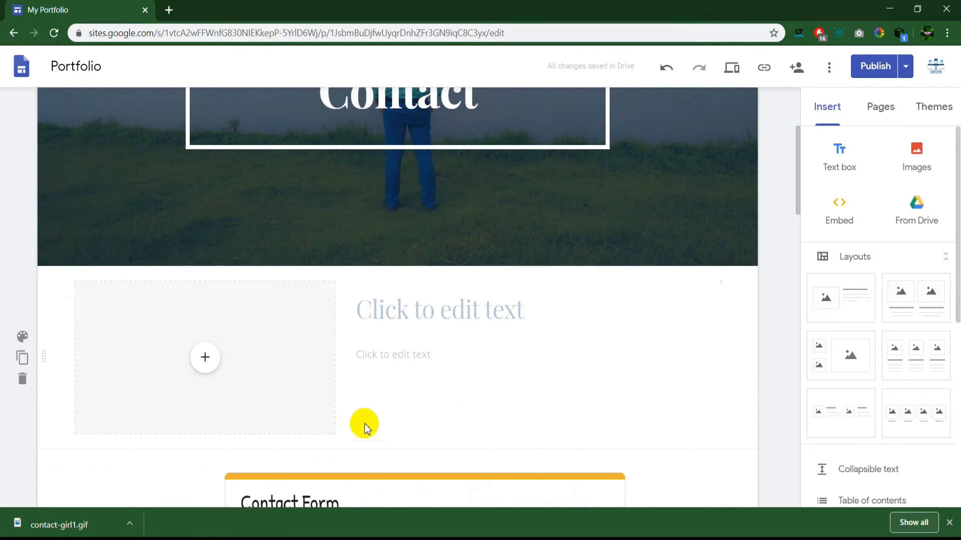
Step: Paste the contact paragraph from Notepad into the body text and begin typing the 'Get In Touch' title
scroll(354, 404, down, 1)
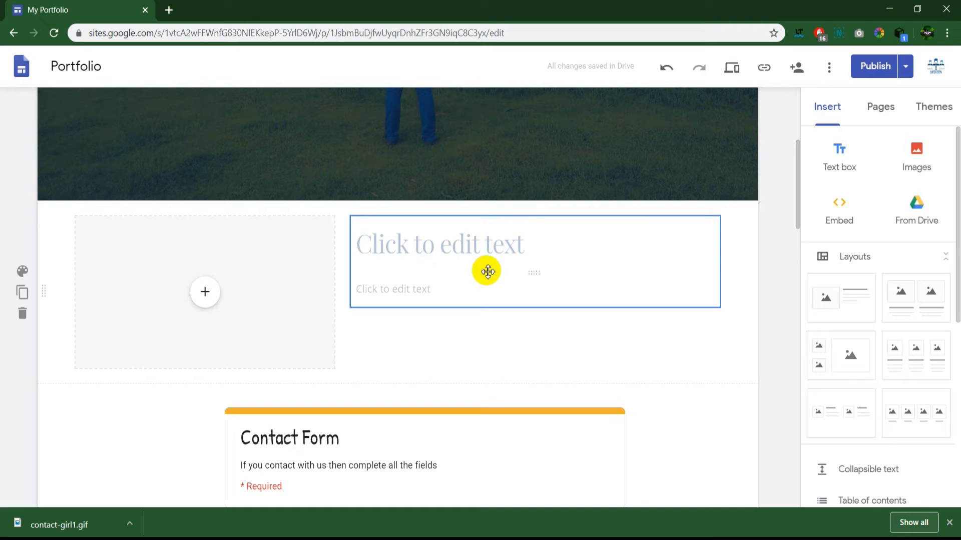
key(alt+Tab)
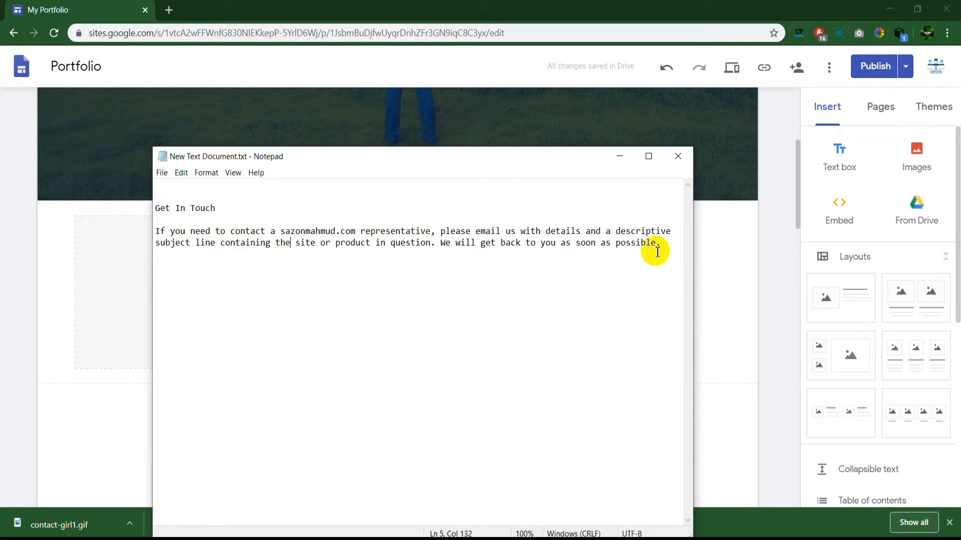
drag(665, 244, 149, 233)
key(ctrl+c)
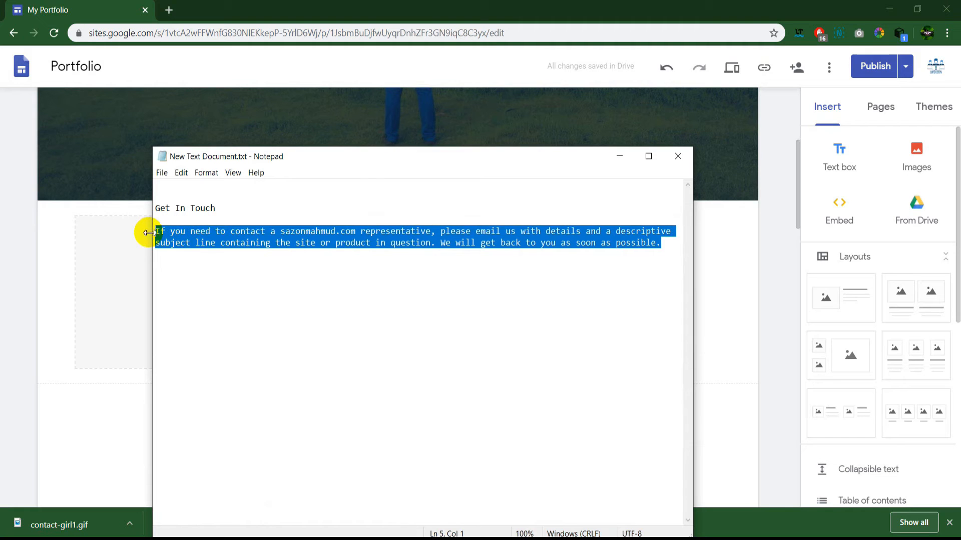
click(714, 337)
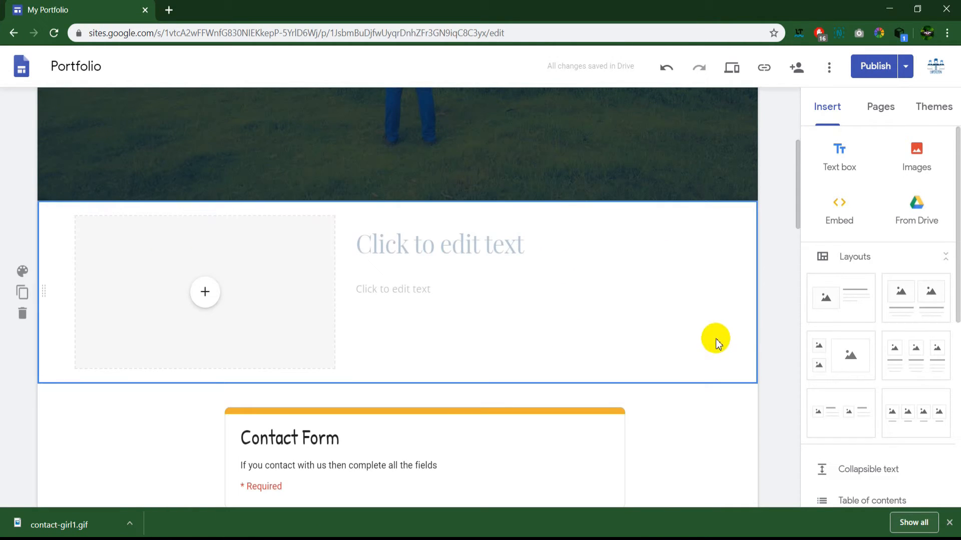
click(472, 297)
key(ctrl+v)
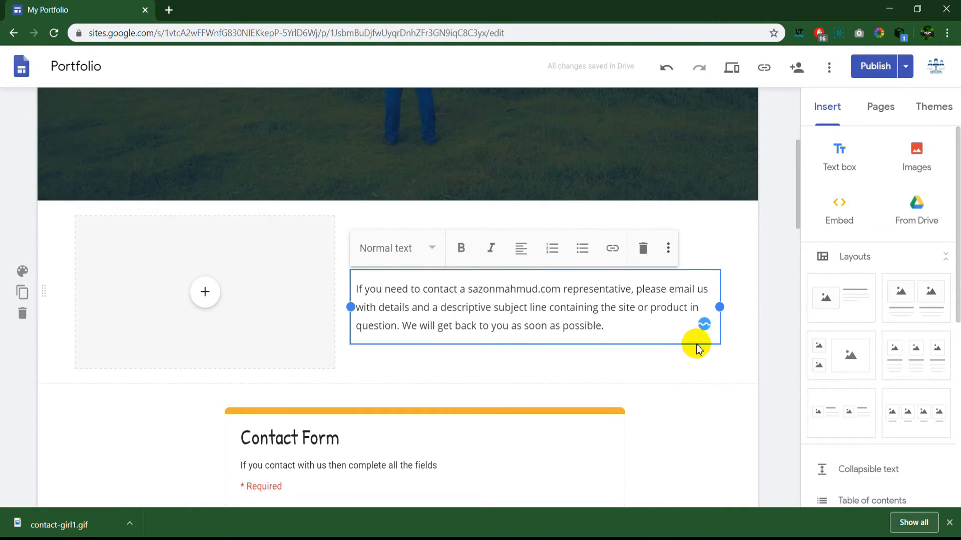
click(733, 372)
click(472, 252)
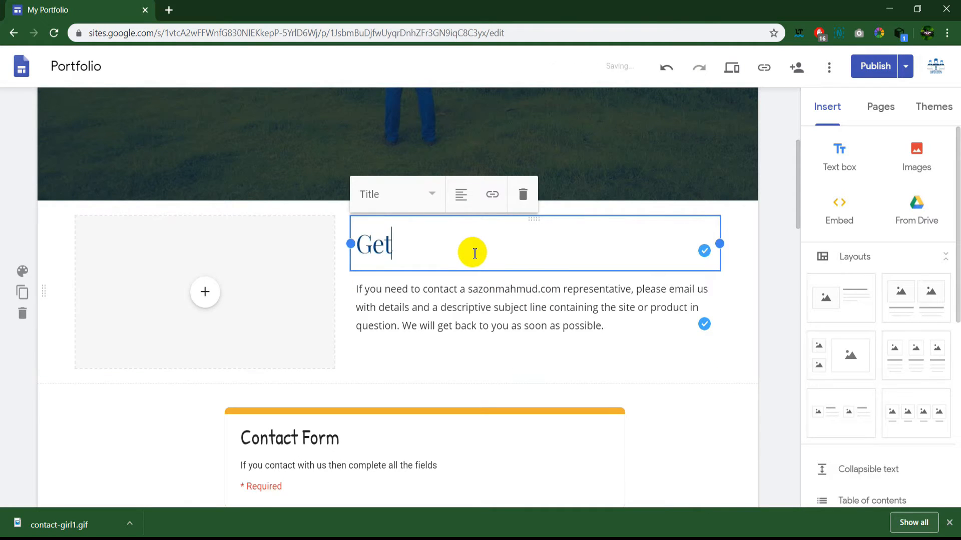
text(Get In Touch)
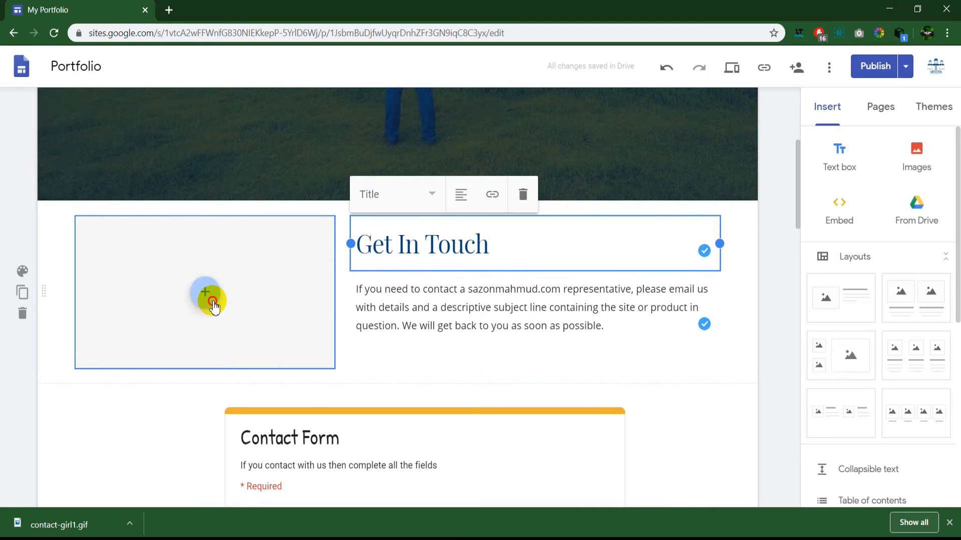
Step: Upload contact-girl1.gif into the section's image slot and show the whole figure uncropped
click(213, 305)
click(225, 337)
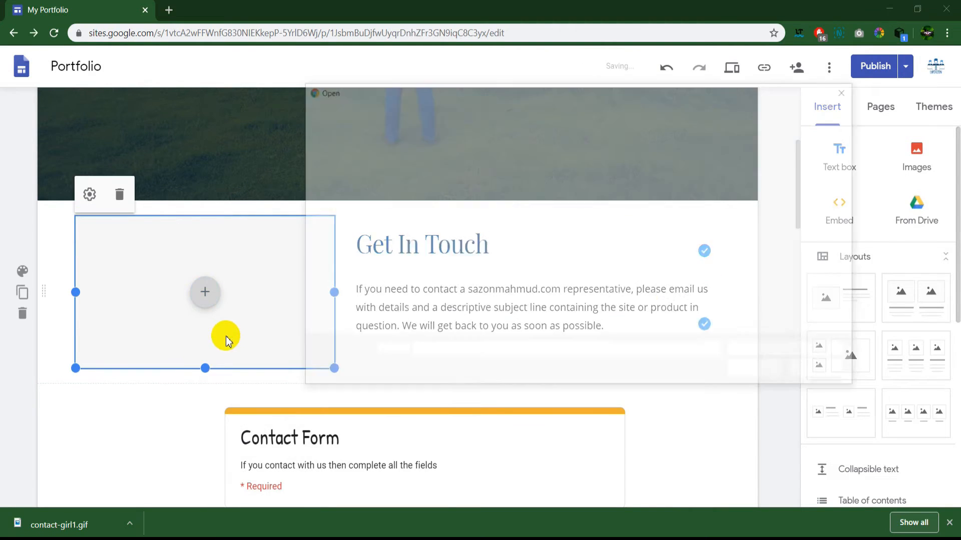
click(751, 301)
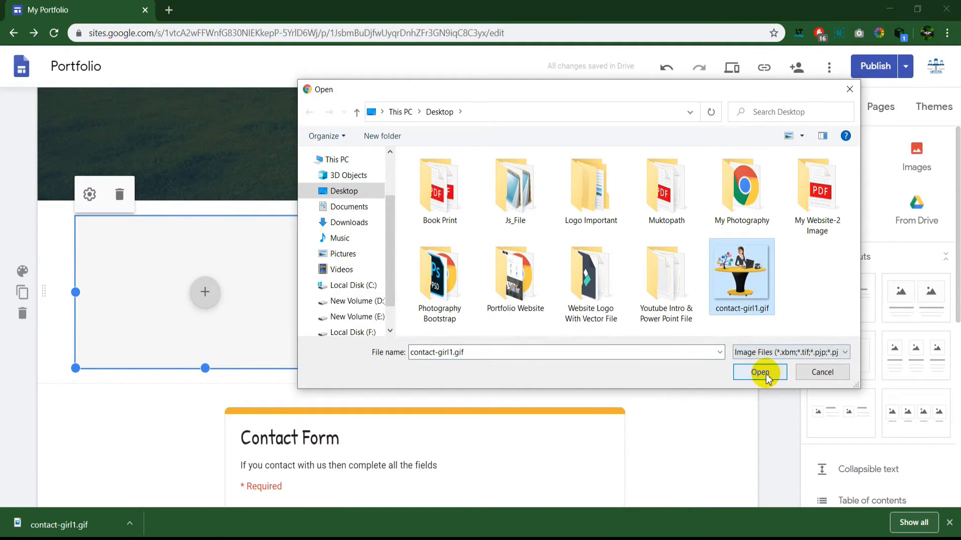
click(760, 373)
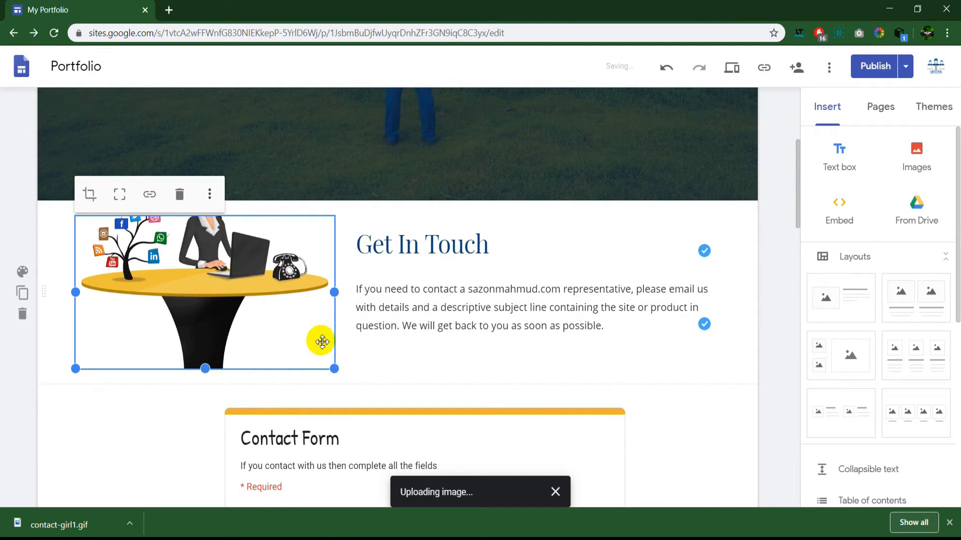
click(120, 195)
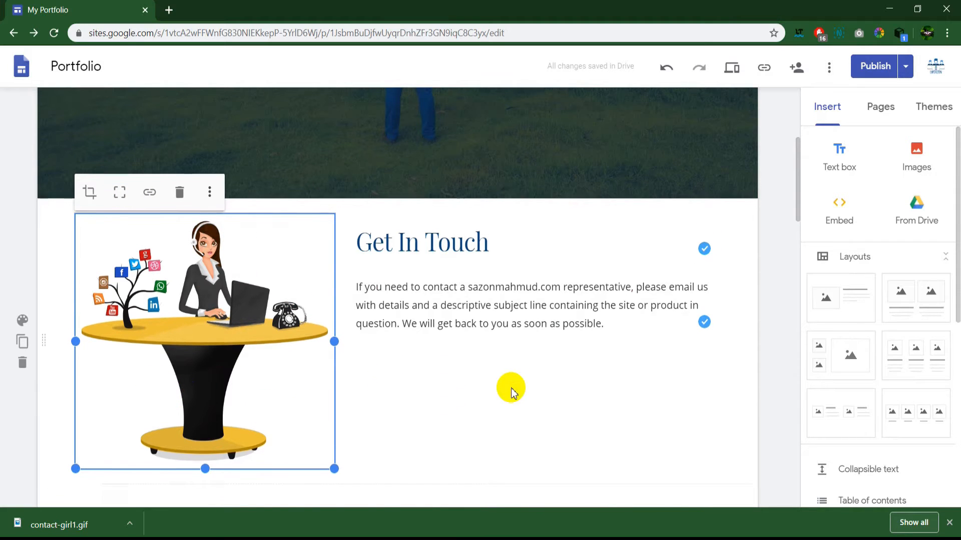
scroll(511, 393, down, 1)
click(362, 242)
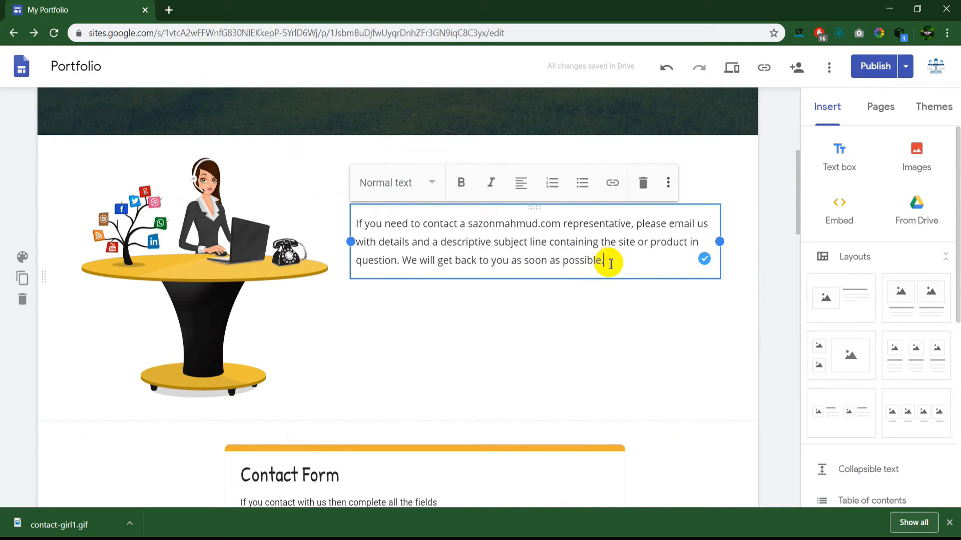
Step: Add a 'Gmail:' line with the contact's e-mail address below the paragraph
key(Return)
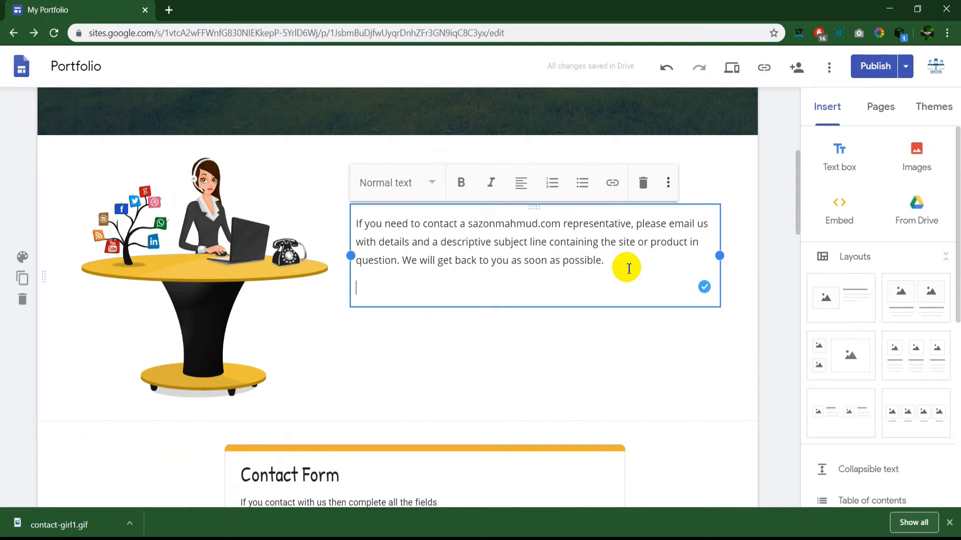
text(G)
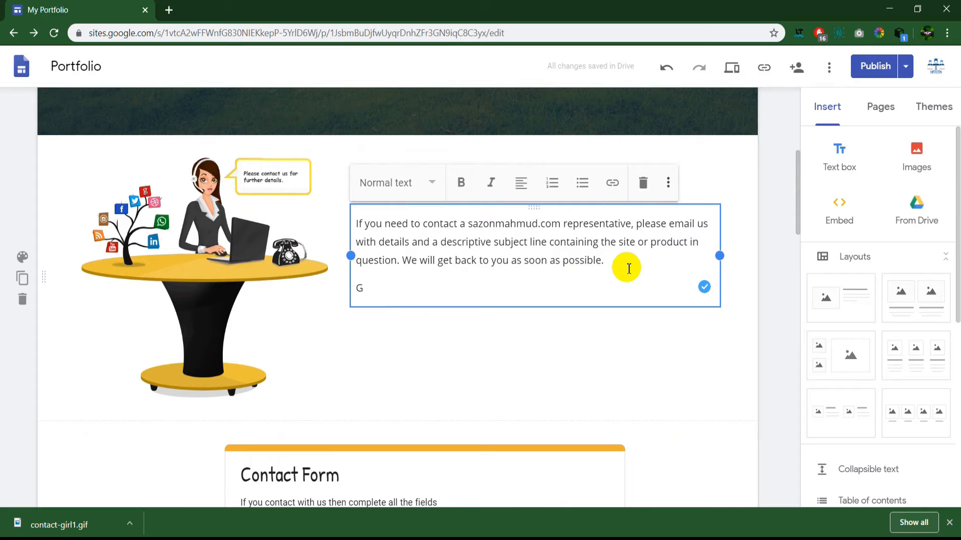
key(BackSpace)
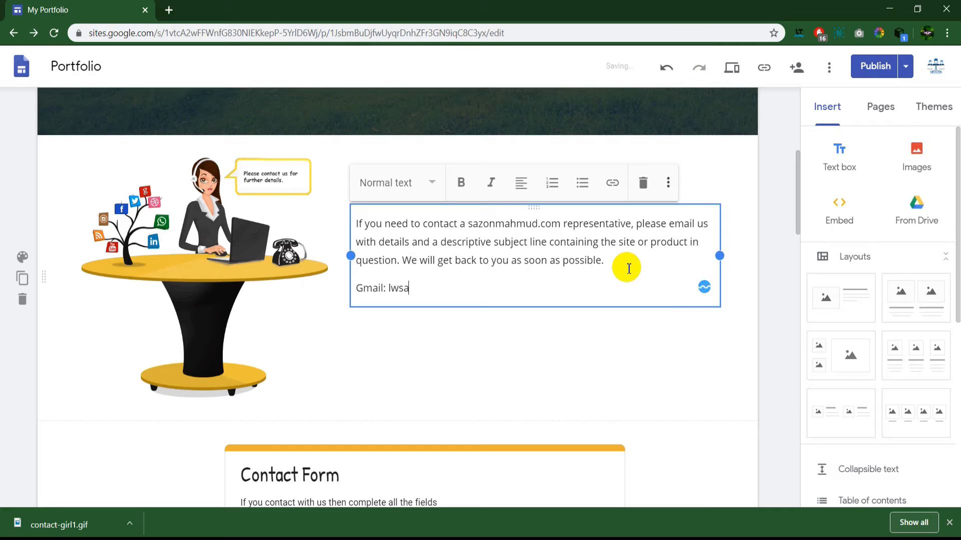
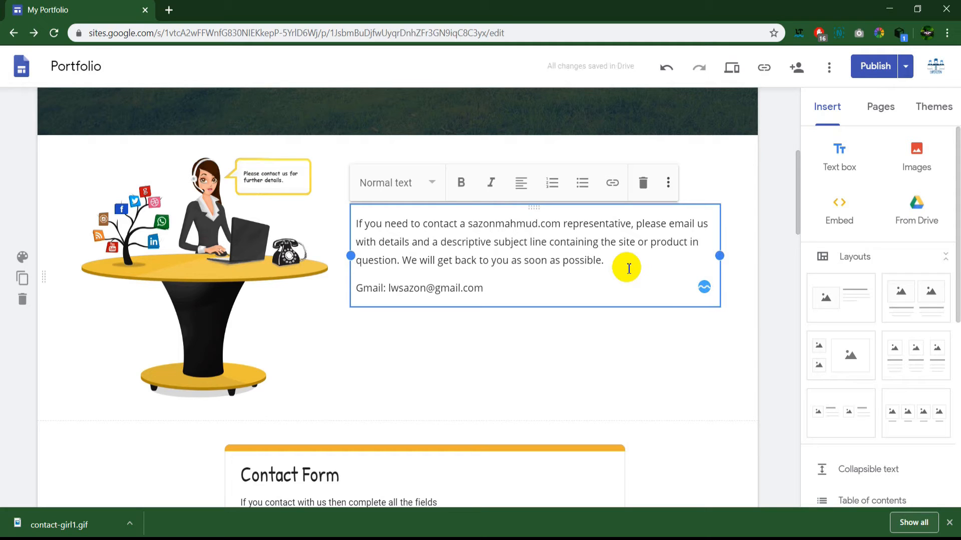
key(Return)
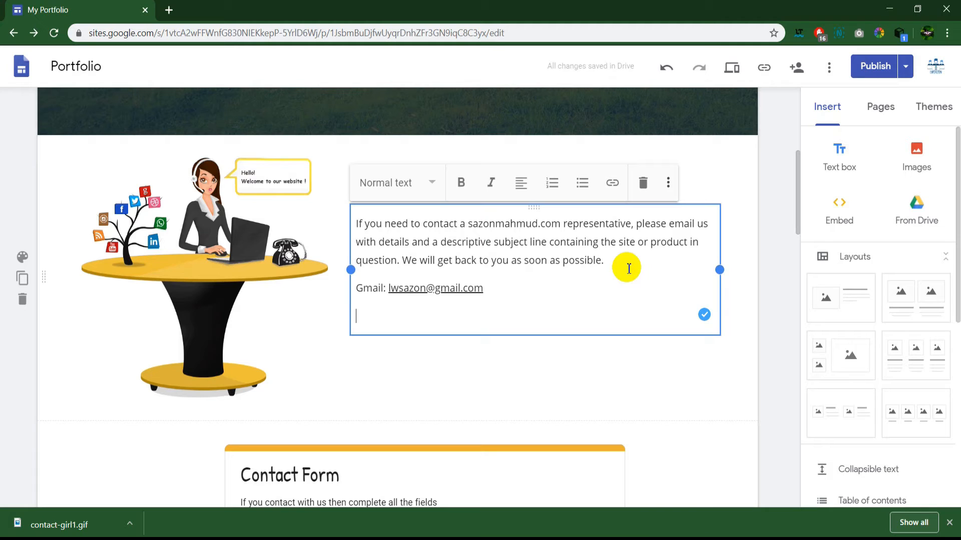
Step: Add a Phone line with the contact number, then an Address line with the postal address
text(p)
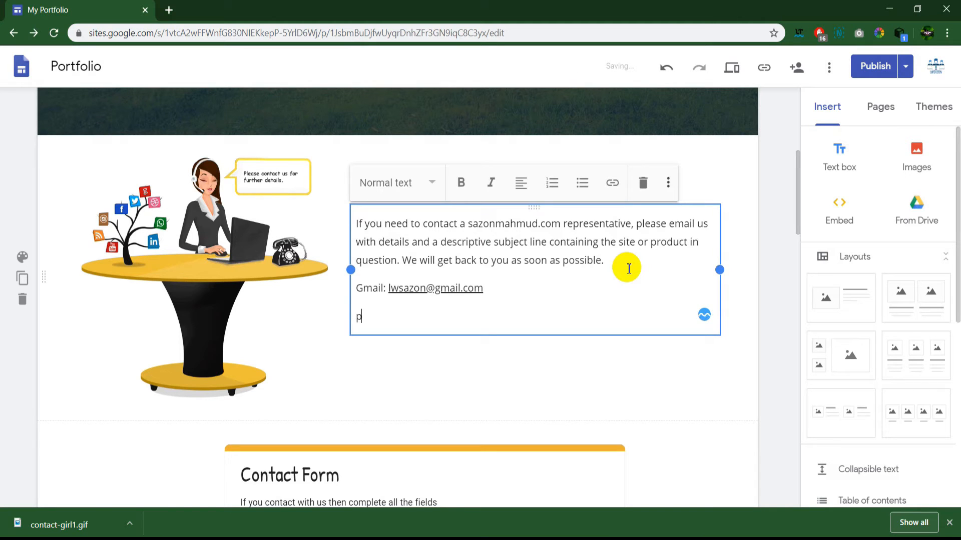
text(hjohone)
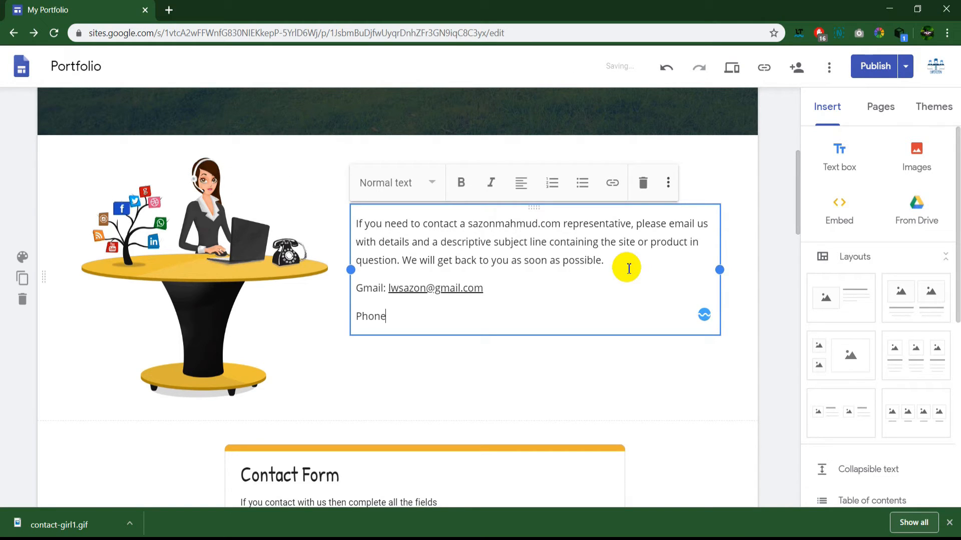
text(:)
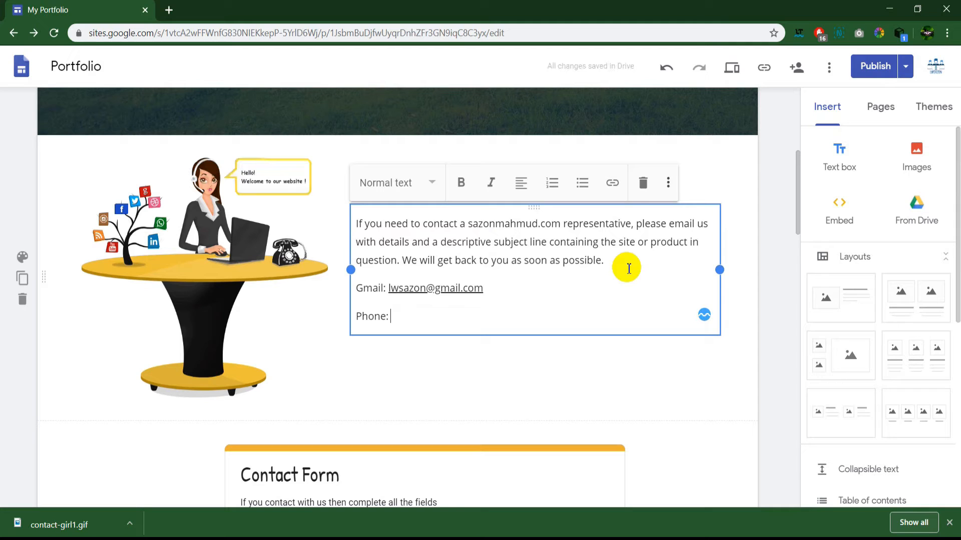
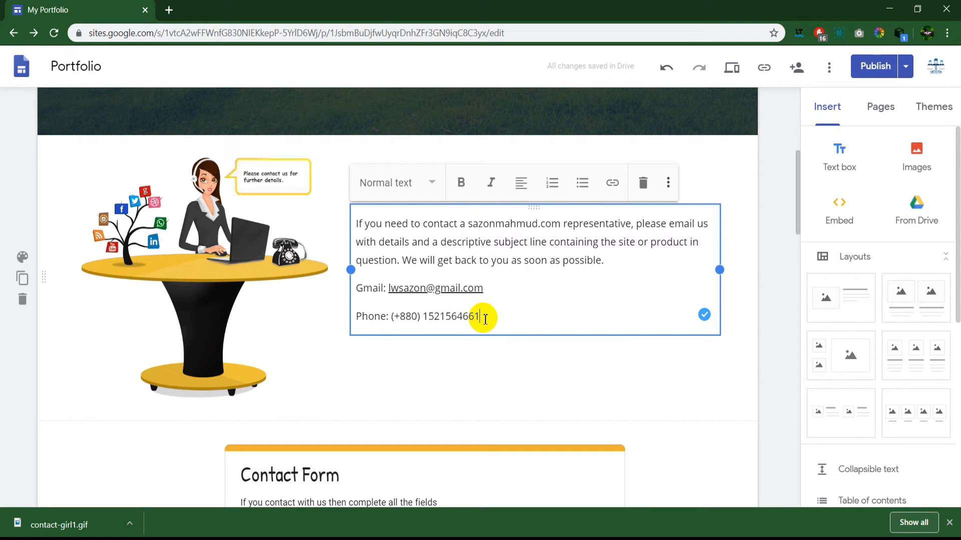
key(Return)
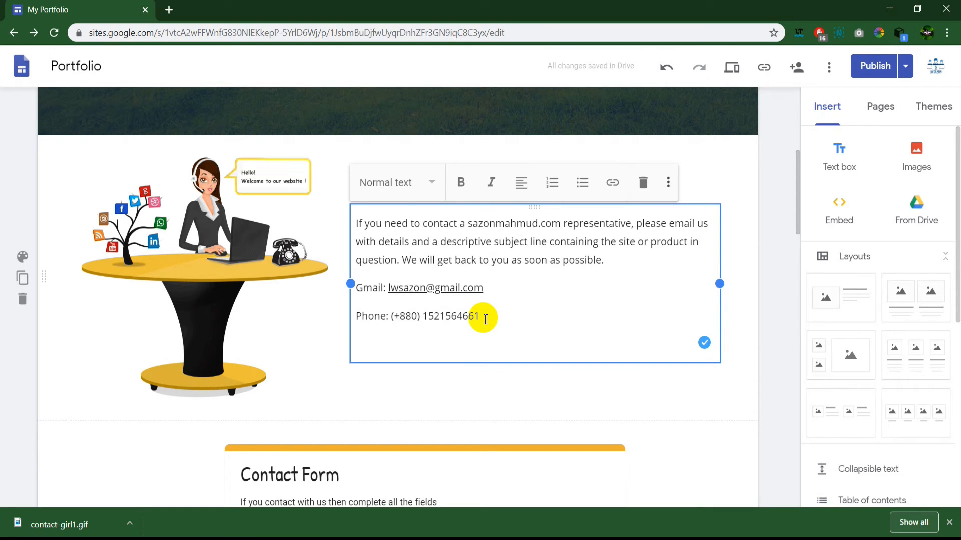
text(Address:)
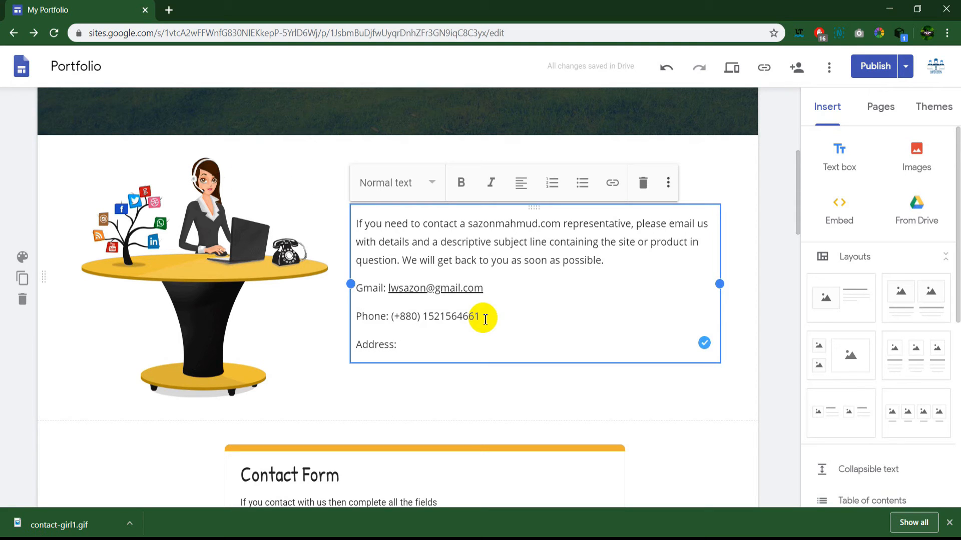
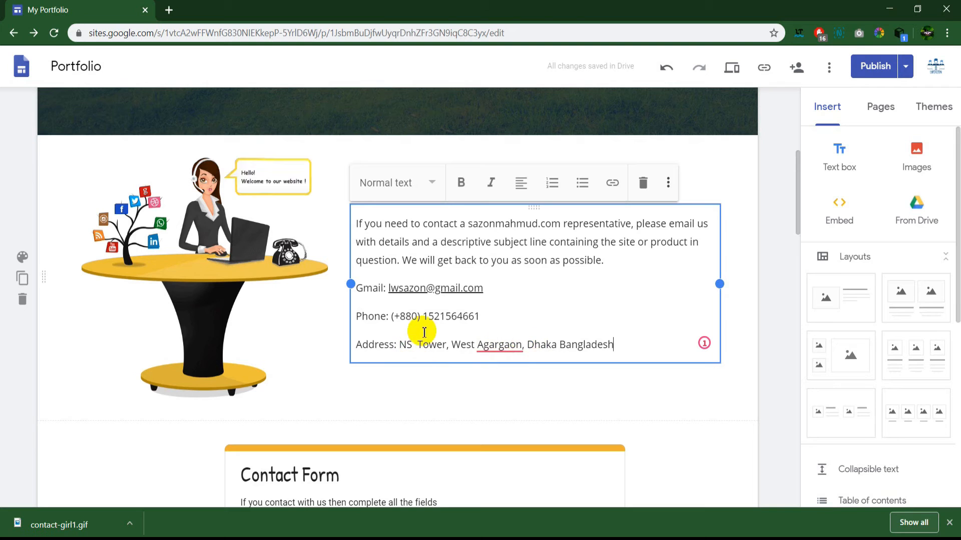
Step: Make the intro paragraph a justified Subheading
scroll(466, 281, up, 1)
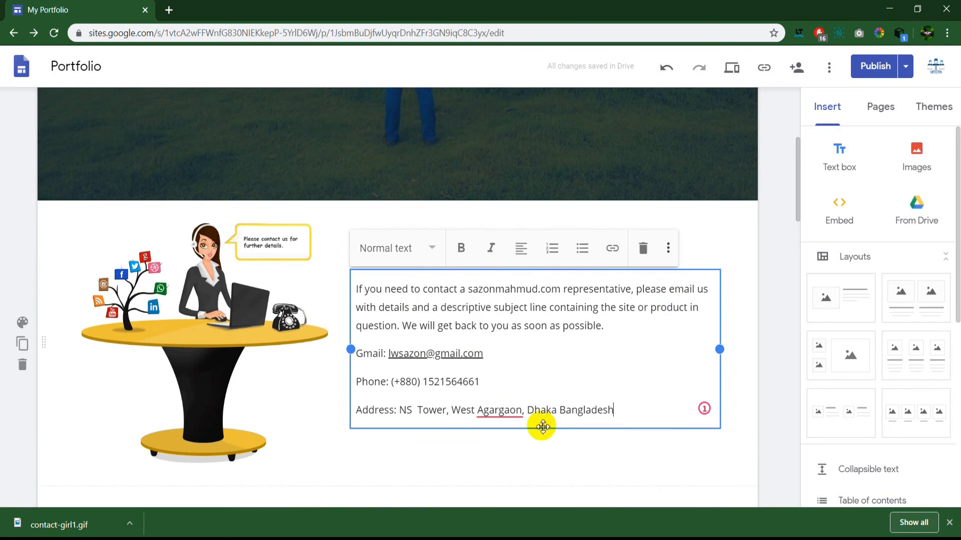
drag(549, 317, 360, 287)
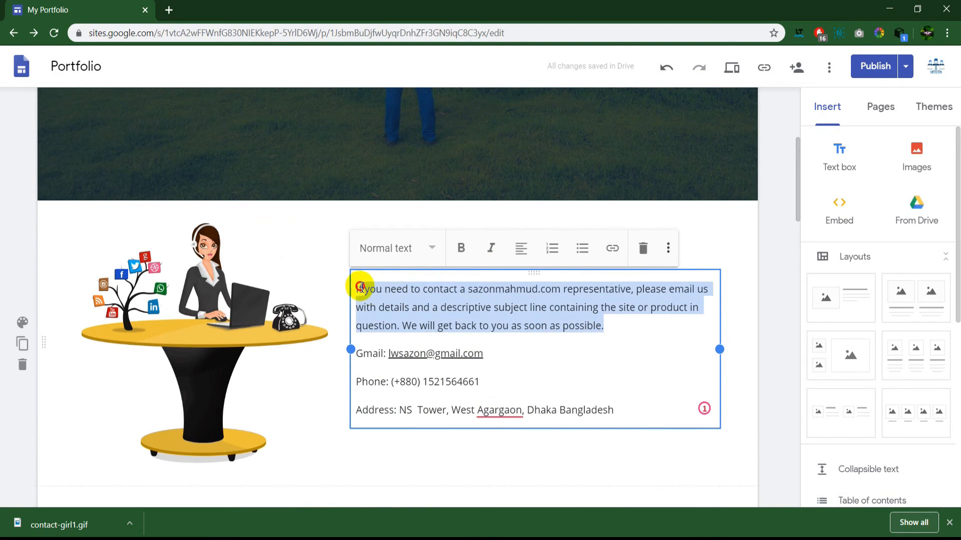
click(425, 249)
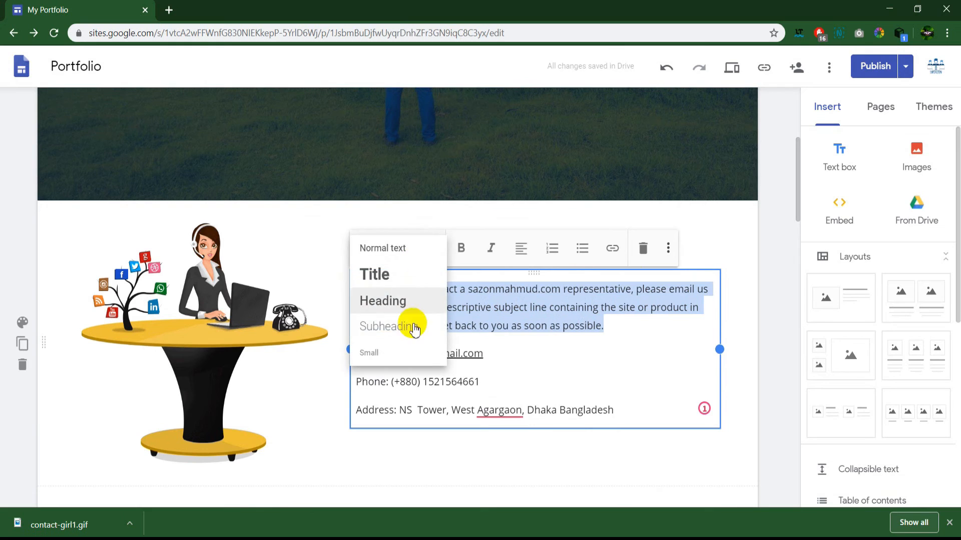
click(388, 326)
scroll(621, 388, down, 1)
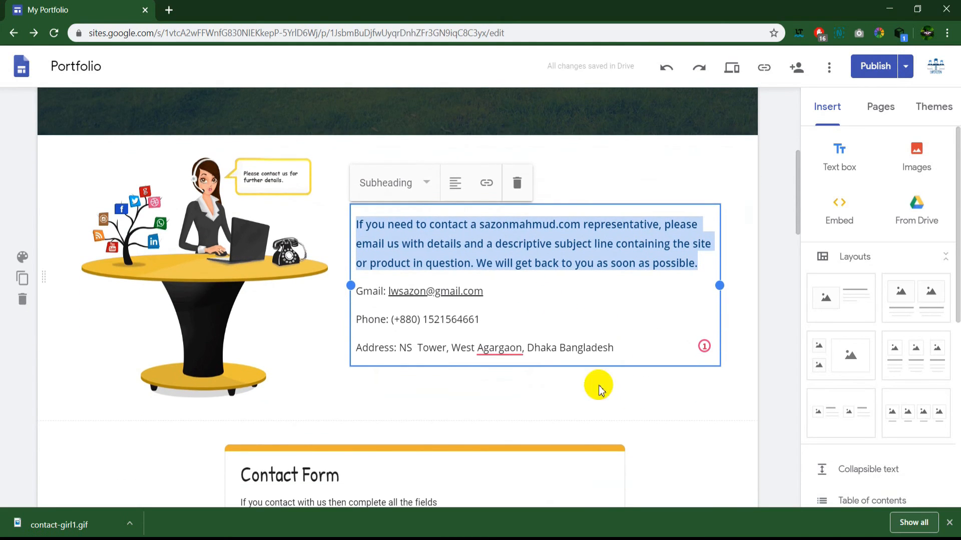
click(452, 184)
click(454, 281)
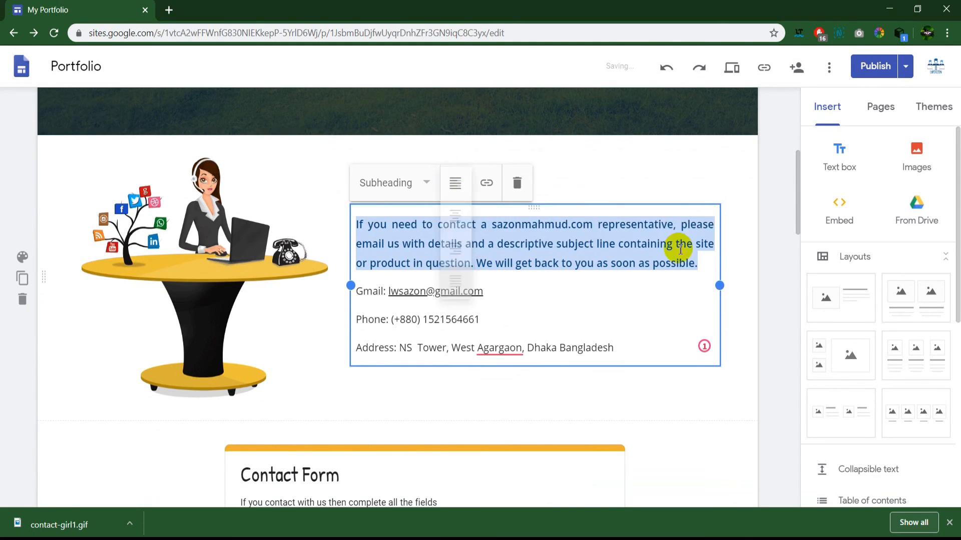
click(476, 358)
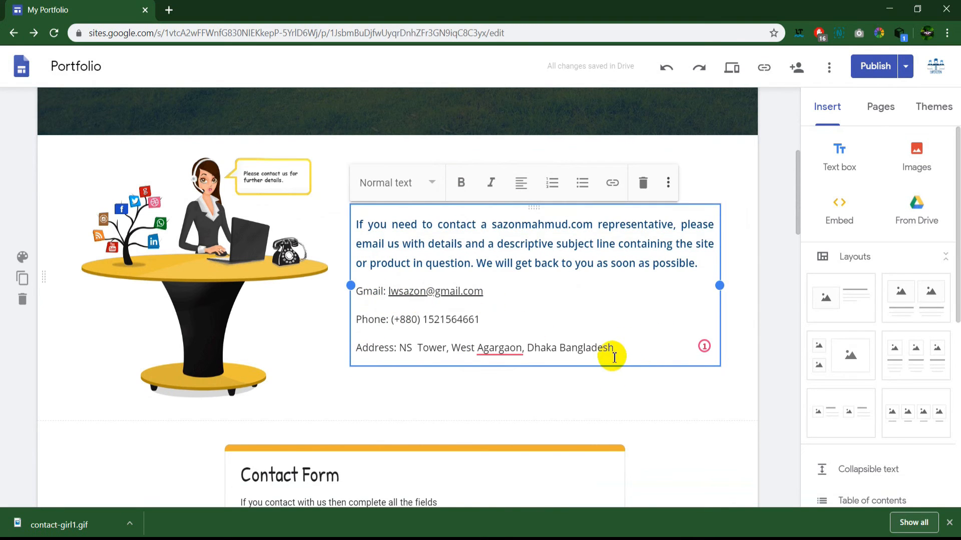
Step: Make the Gmail, Phone and Address lines bold and italic
drag(615, 357, 350, 286)
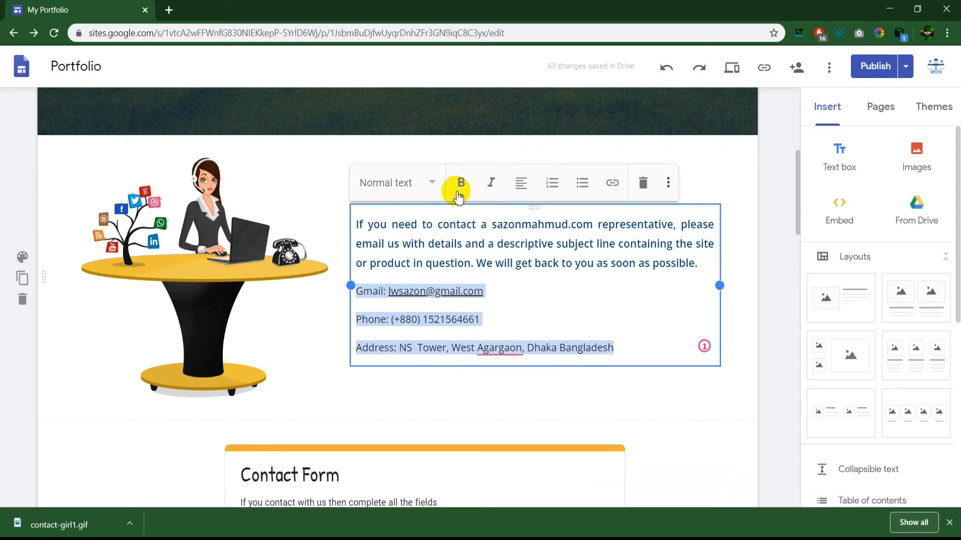
click(458, 189)
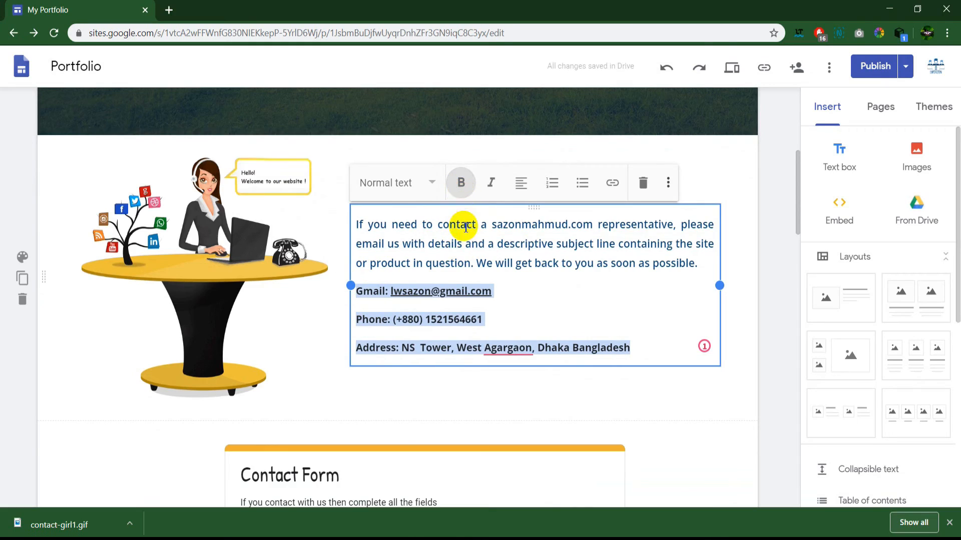
click(492, 191)
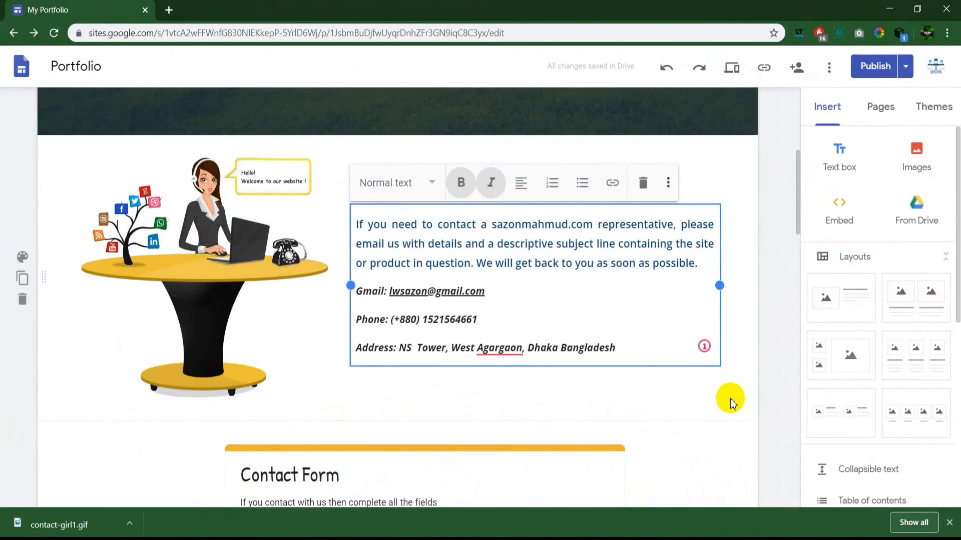
Step: Scroll from the Contact header down past the embedded form and back to Get In Touch
scroll(730, 401, up, 5)
scroll(730, 400, up, 1)
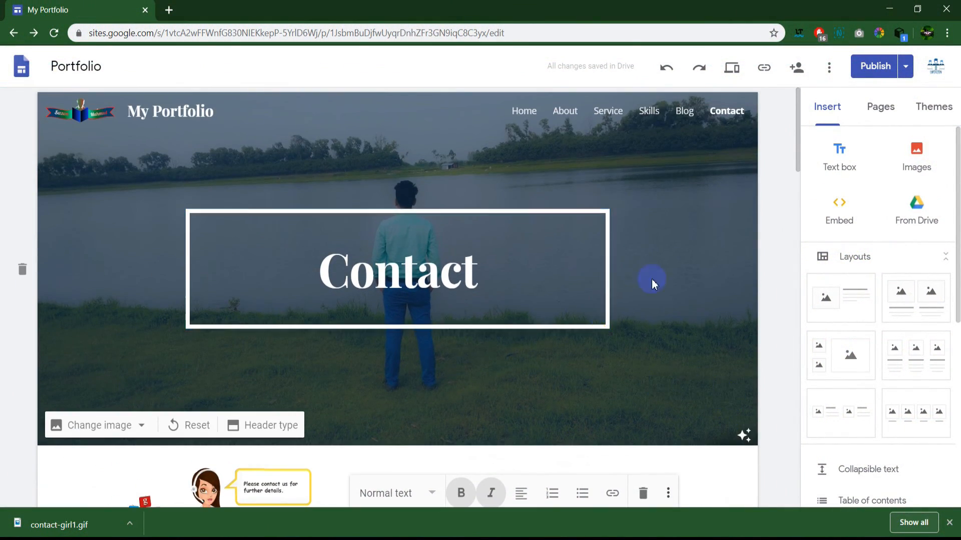
scroll(651, 283, down, 15)
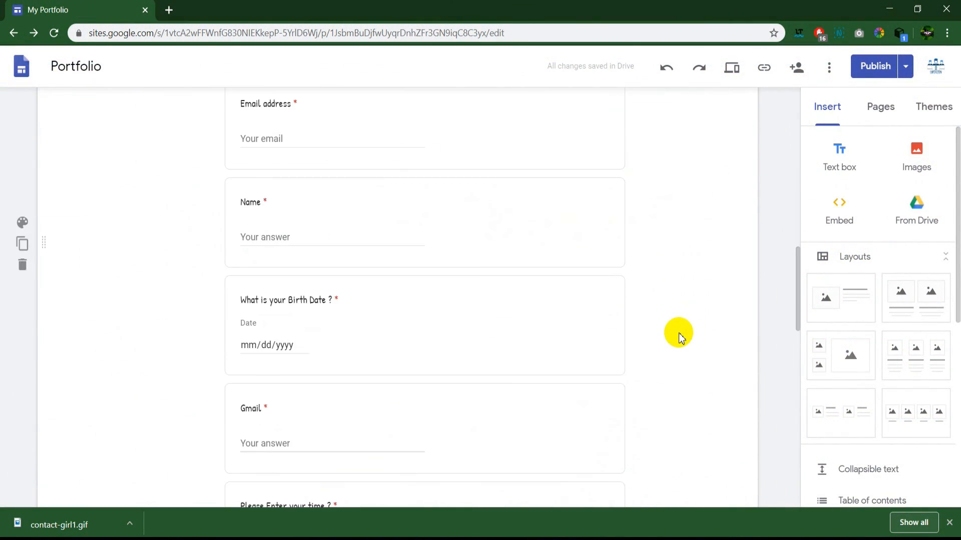
scroll(679, 337, down, 12)
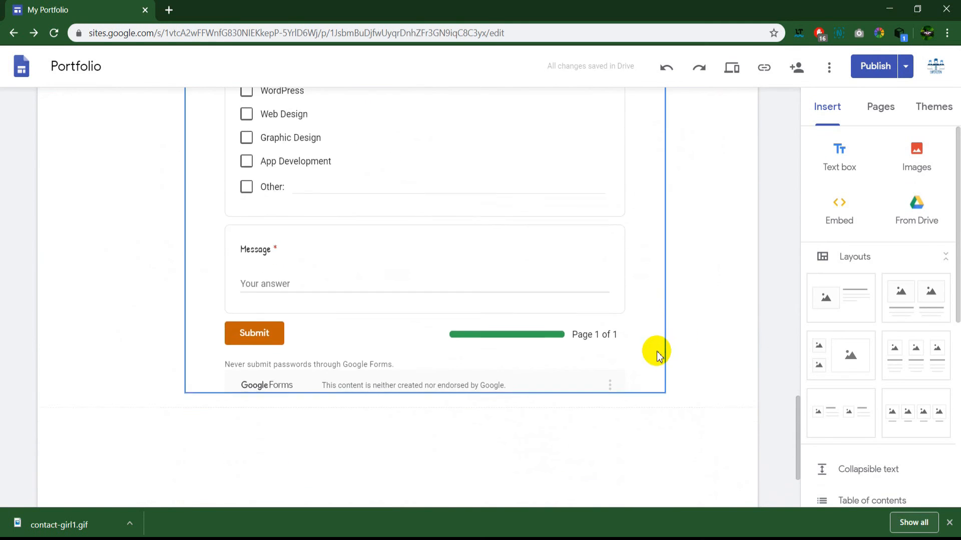